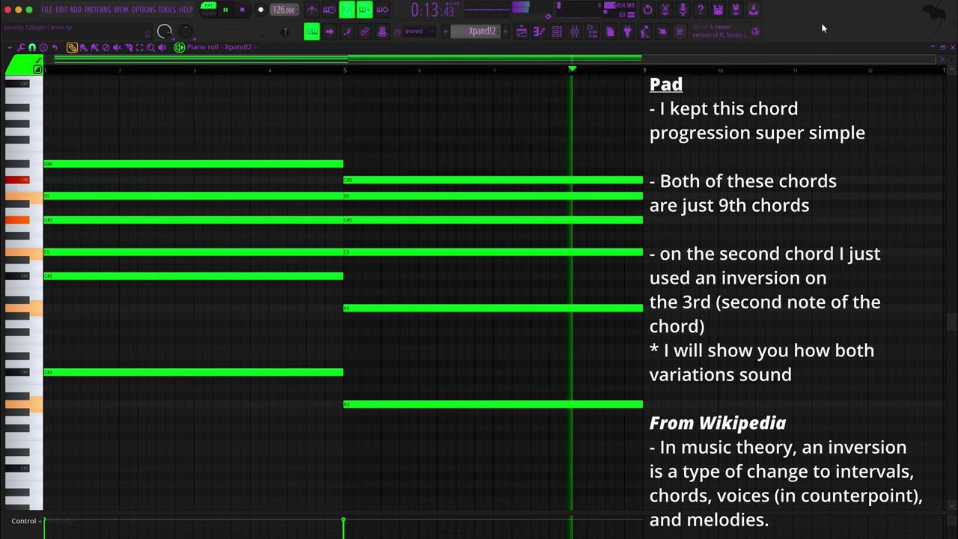
Lower the second chord's C#6 note one octave to C#5 and play the progression
key(space)
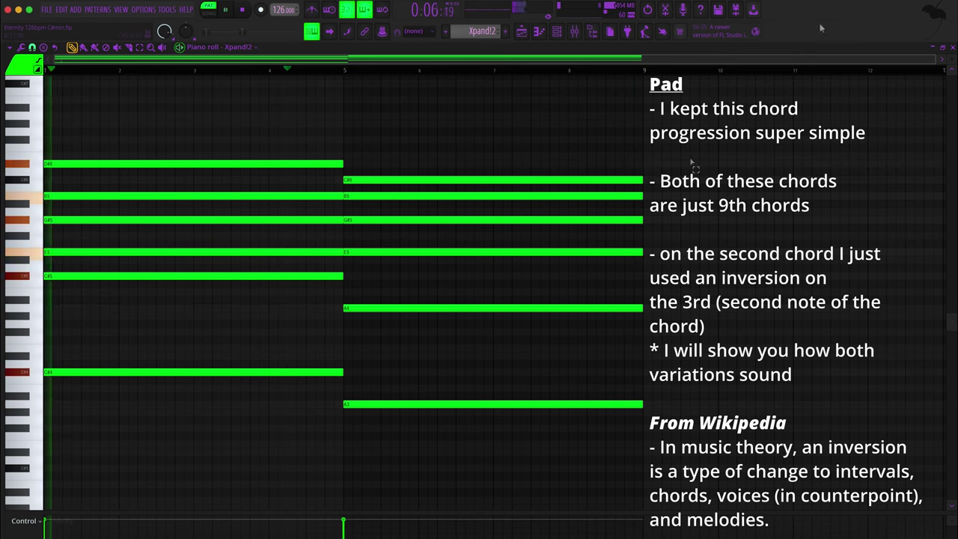
click(614, 181)
key(ctrl+Down)
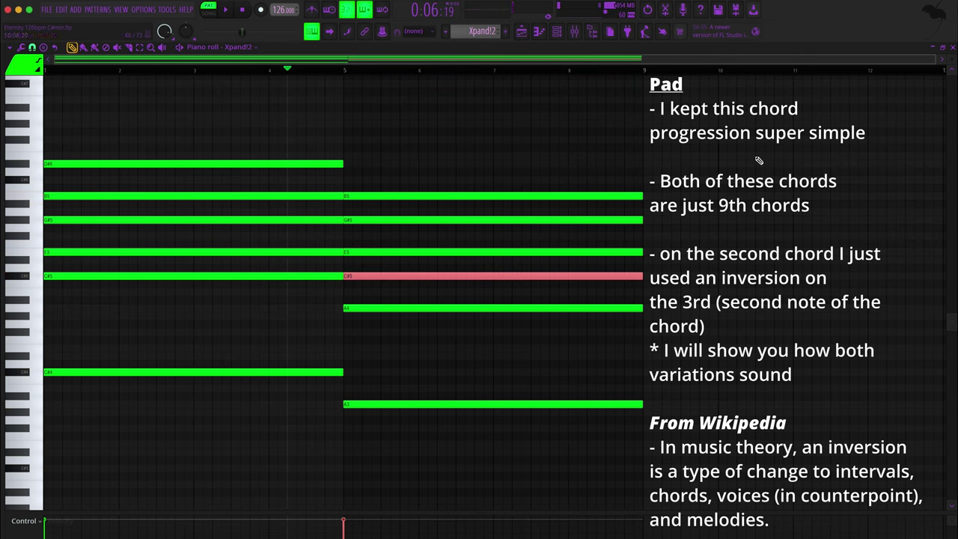
key(ctrl+d)
key(space)
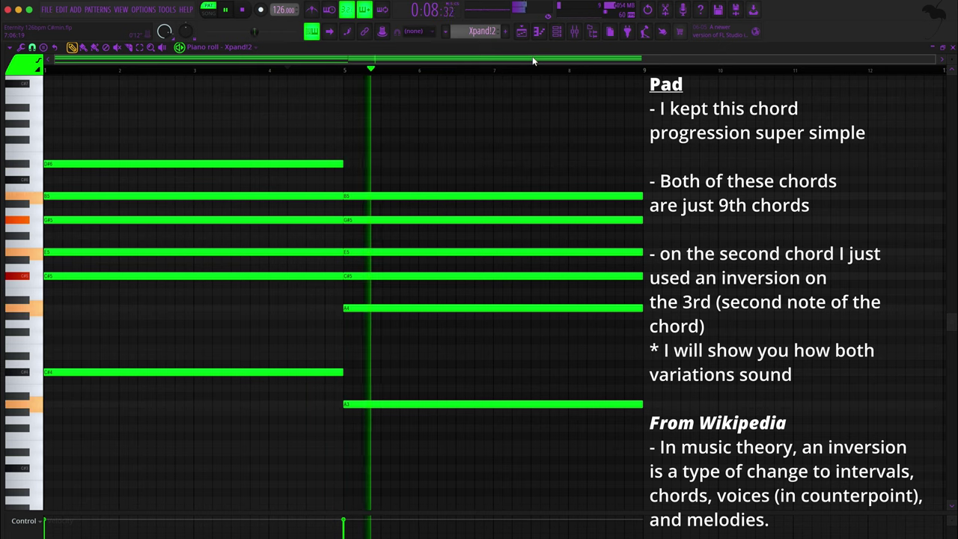
Raise the second chord's C#5 note back one octave to C#6 and play the inverted version
key(space)
click(403, 275)
key(ctrl+Up)
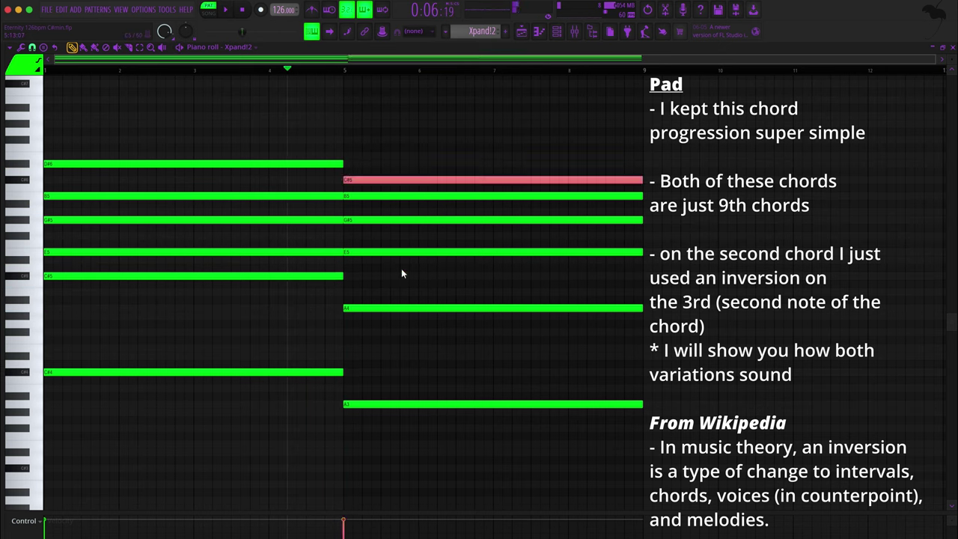
key(space)
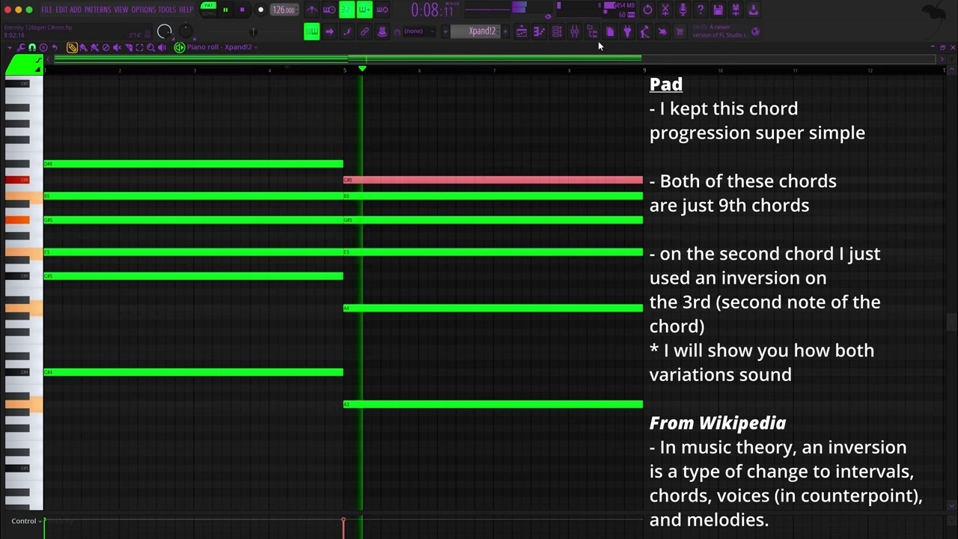
key(space)
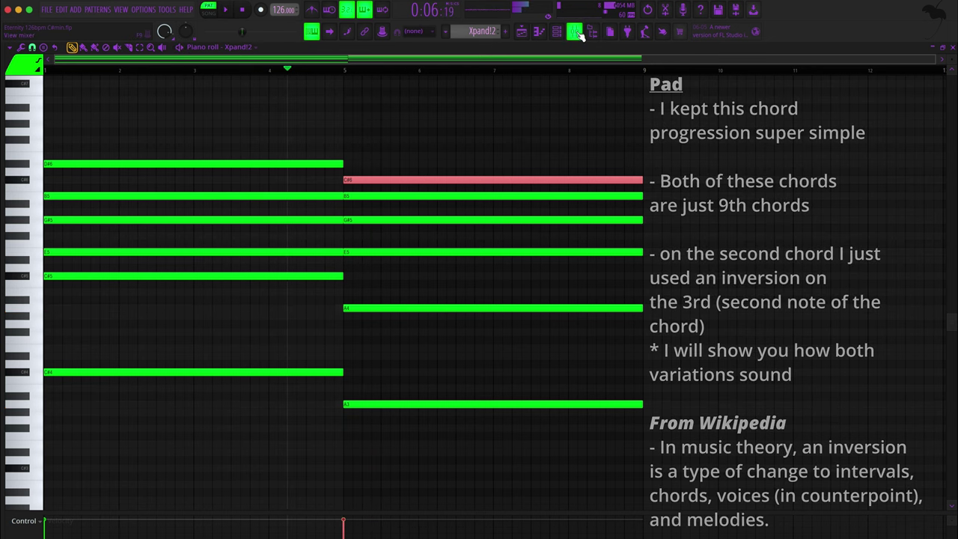
Open the first pad's Xpand!2 instrument and examine its part A sound and the Soft Pads preset category
click(558, 32)
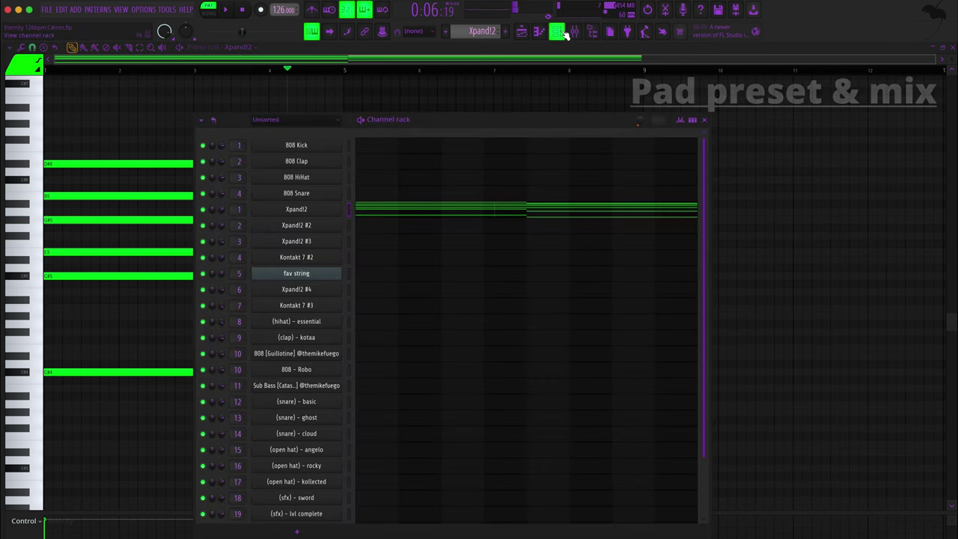
click(310, 211)
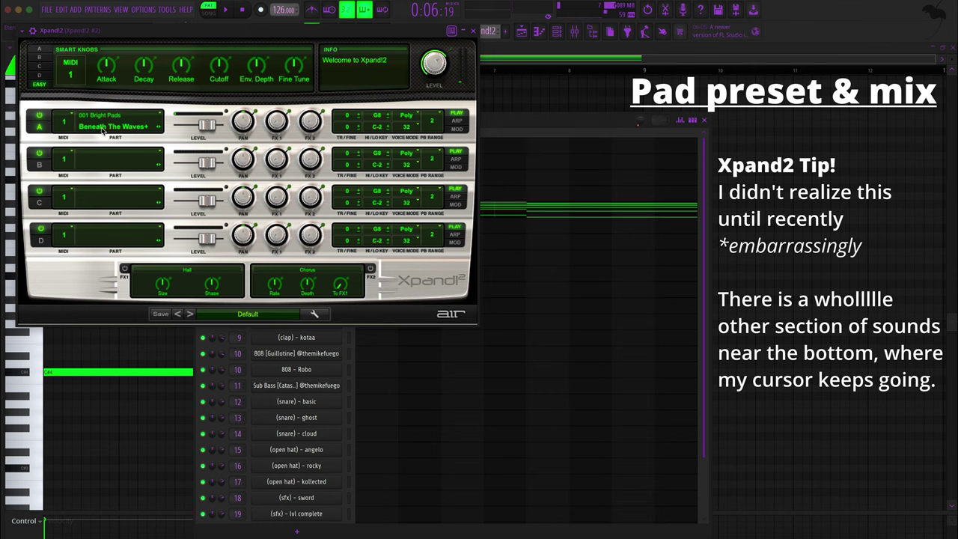
click(229, 316)
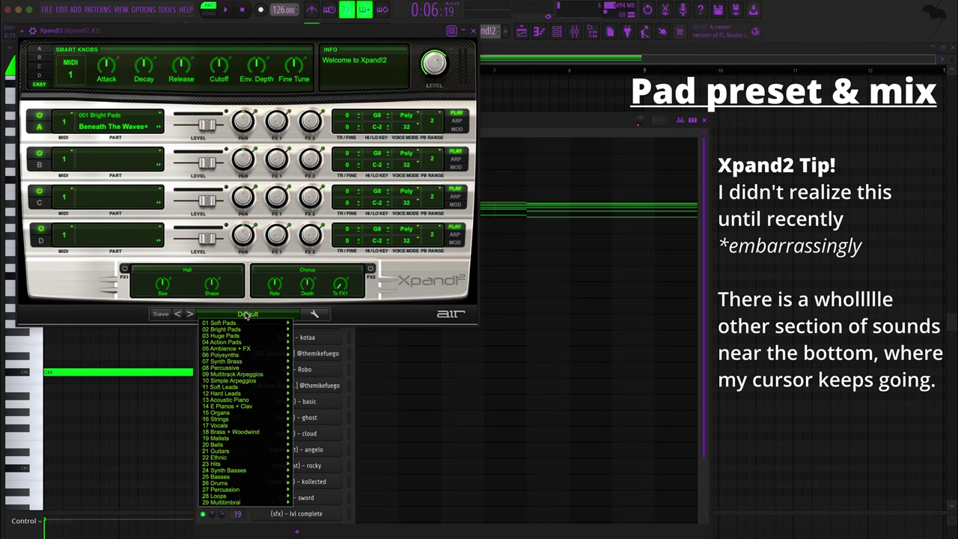
mouse_move(233, 324)
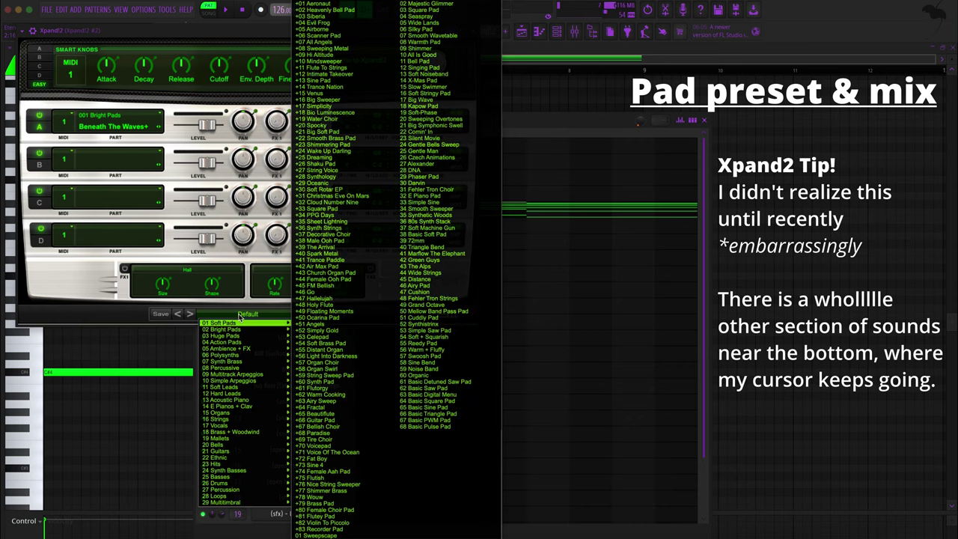
click(253, 314)
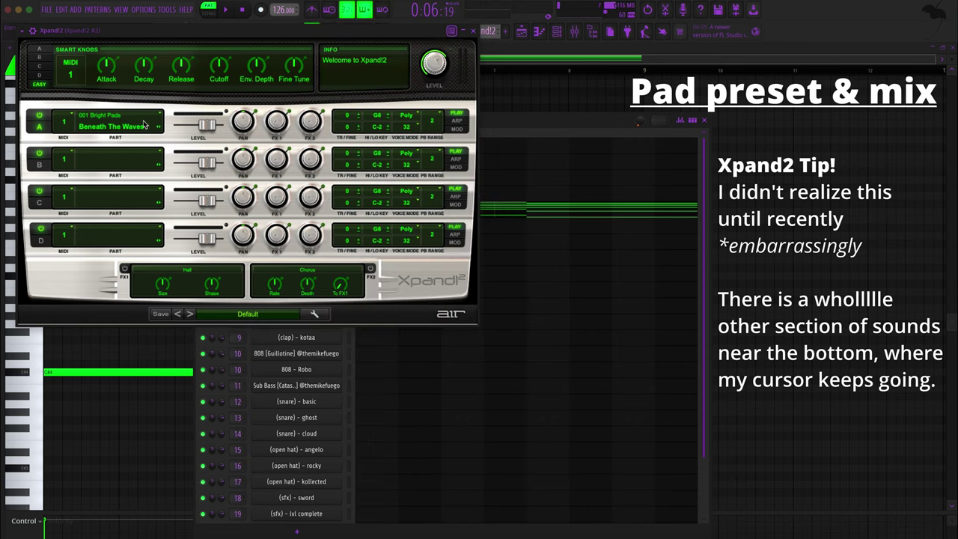
click(118, 118)
click(145, 154)
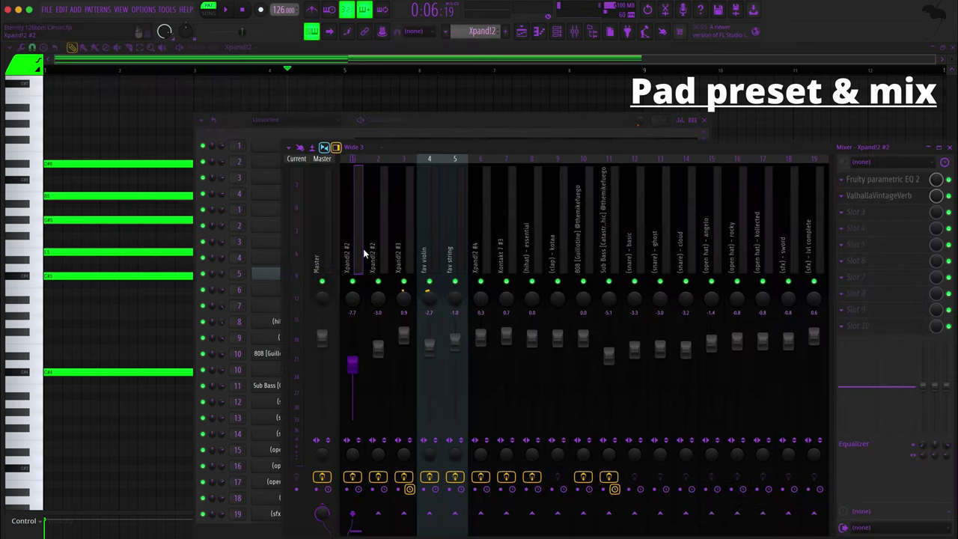
Examine the ValhallaVintageVerb settings on the first pad's mixer track and close the reverb
click(374, 253)
click(360, 248)
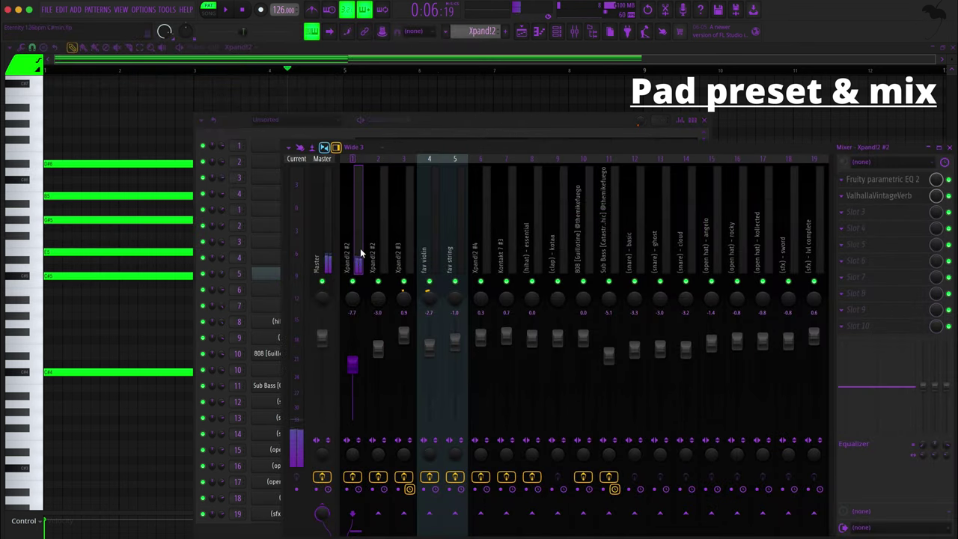
click(896, 196)
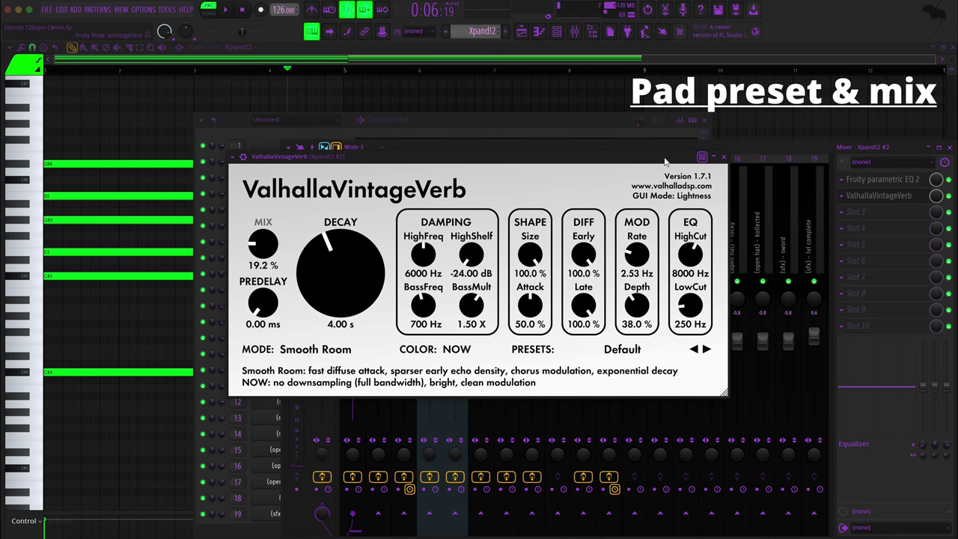
click(729, 158)
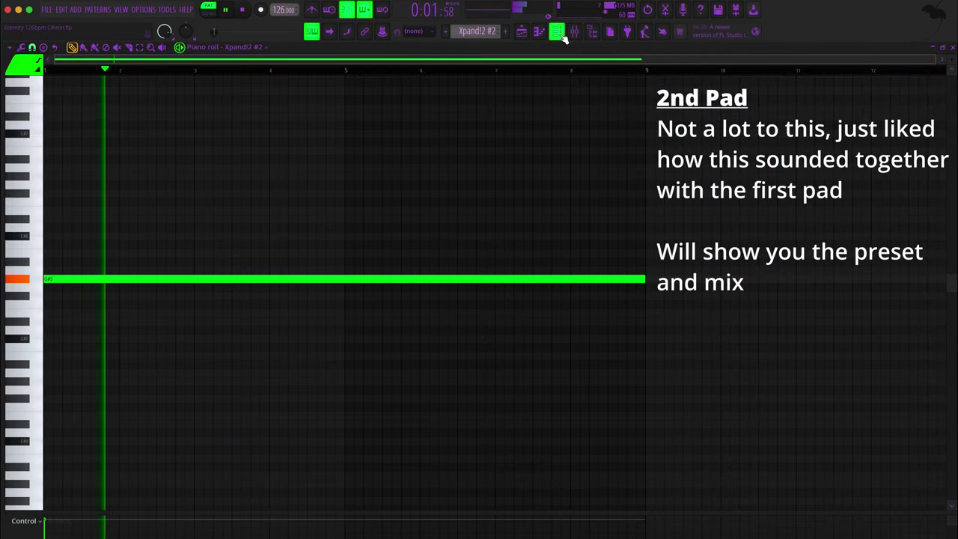
Open the second pad's Xpand!2 #2 instrument to examine its part A sound, and close it with the channel rack
click(559, 32)
click(322, 227)
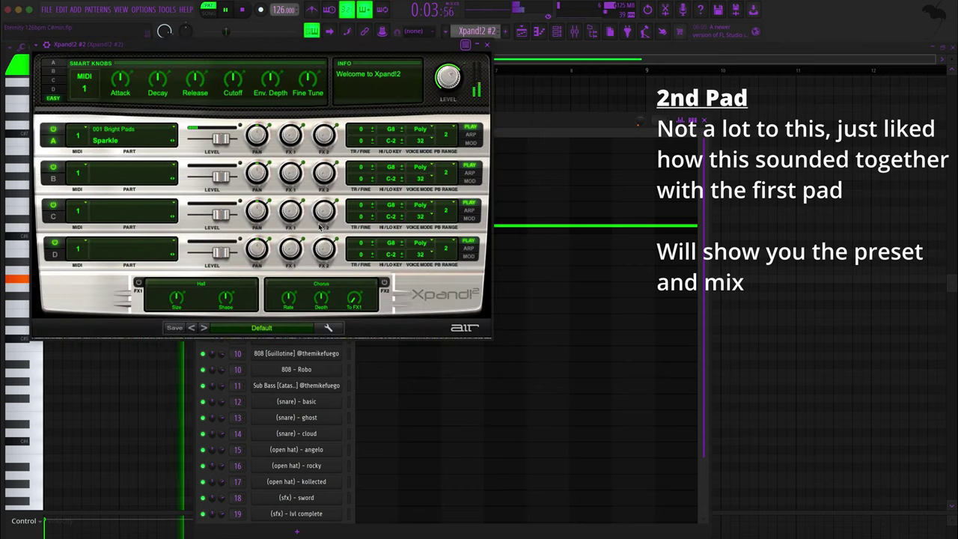
click(487, 45)
click(693, 120)
click(704, 121)
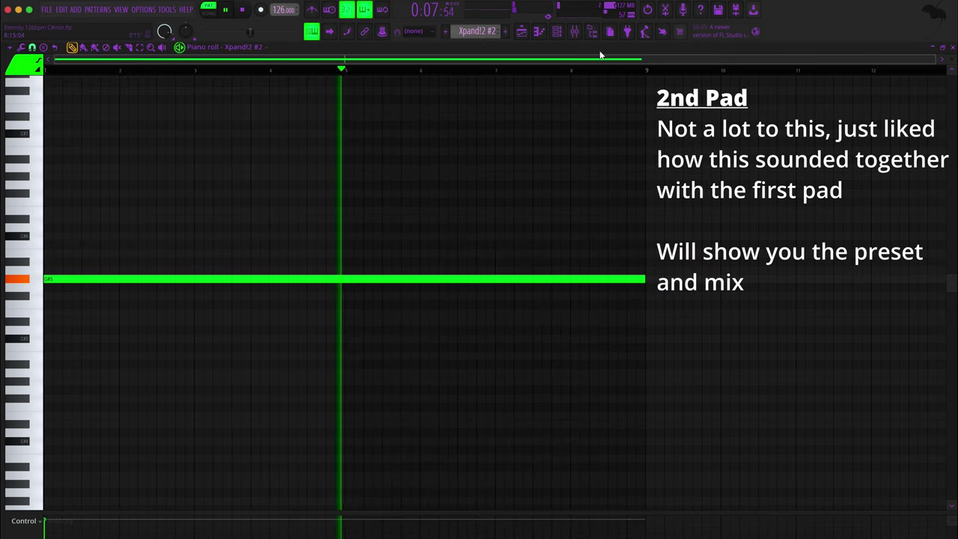
Examine the Fruity parametric EQ 2 curve on the second pad's mixer track and close the equalizer
click(577, 33)
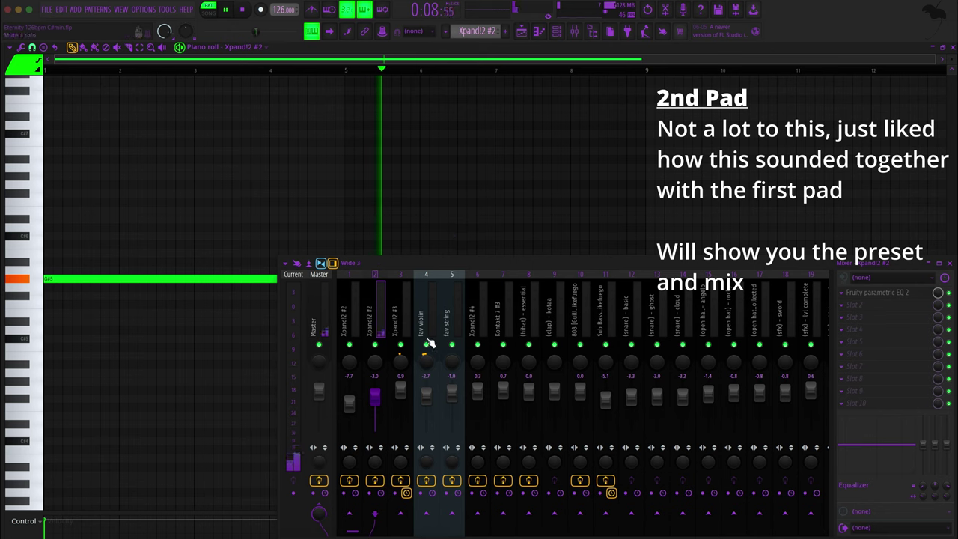
click(907, 293)
click(908, 296)
click(908, 296)
drag(254, 147, 298, 63)
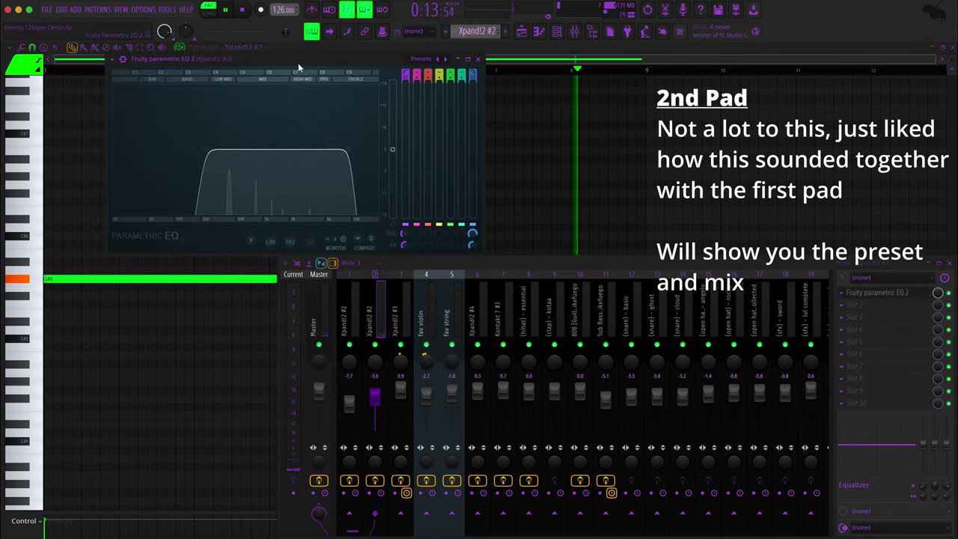
click(480, 60)
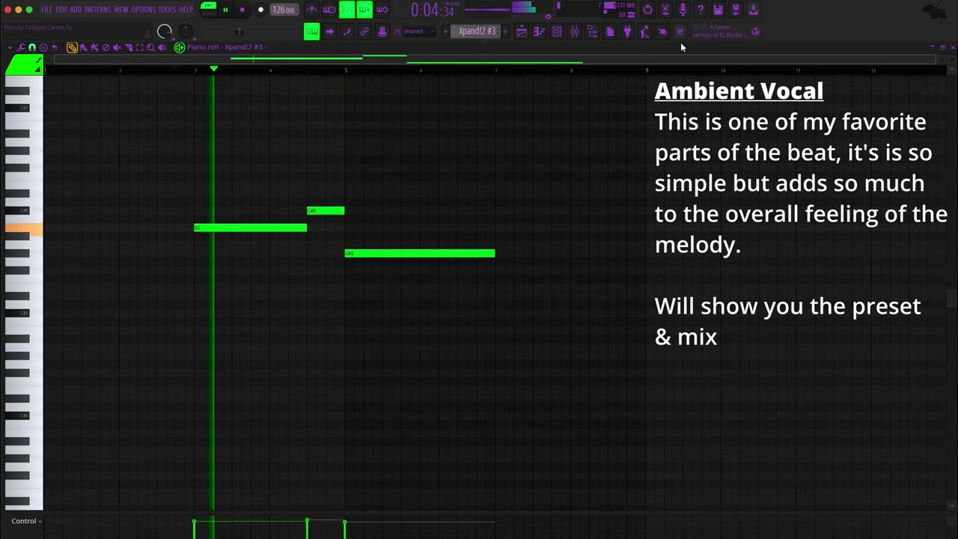
Stop playback and examine the ambient vocal's part A sound in Xpand!2 #3
key(space)
click(559, 32)
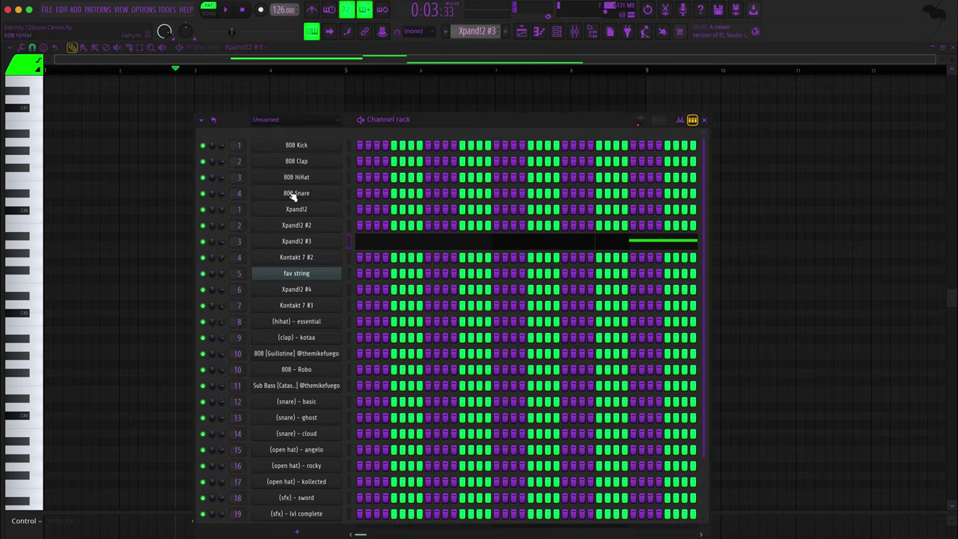
click(288, 247)
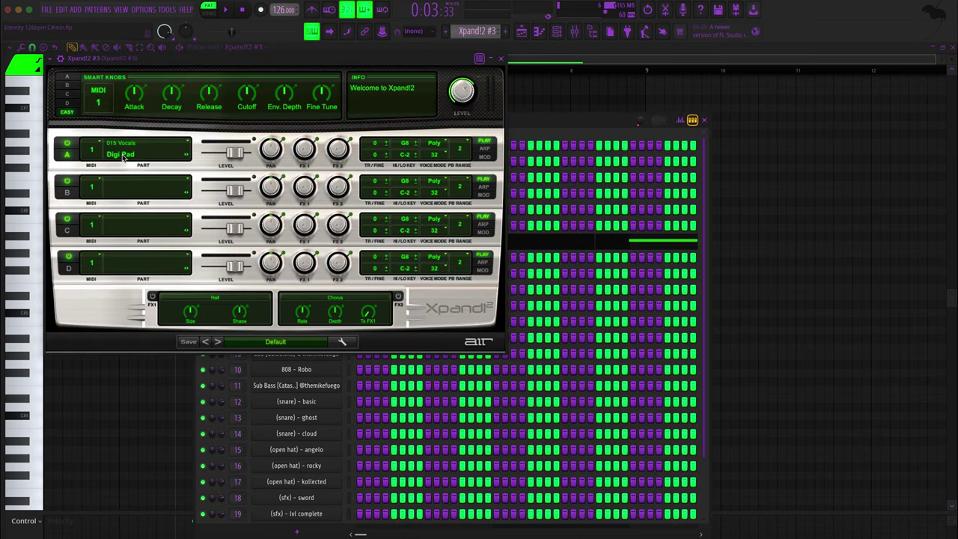
click(501, 59)
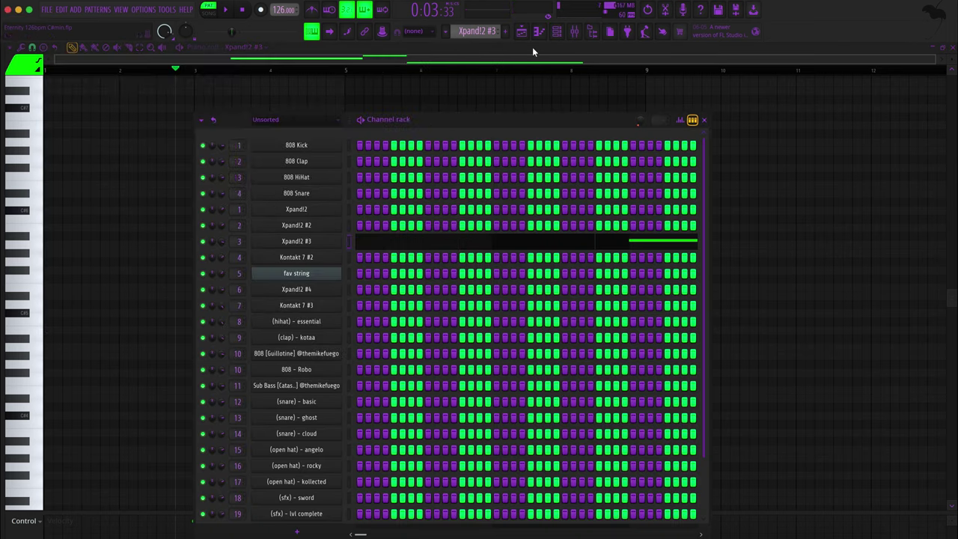
Examine the Fruity parametric EQ 2 curve on the ambient vocal's mixer track
click(575, 33)
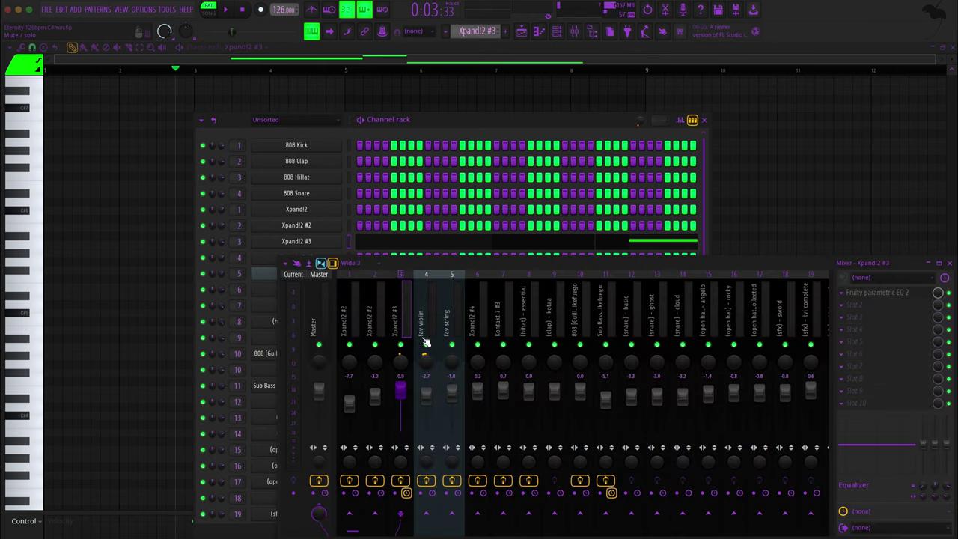
click(880, 297)
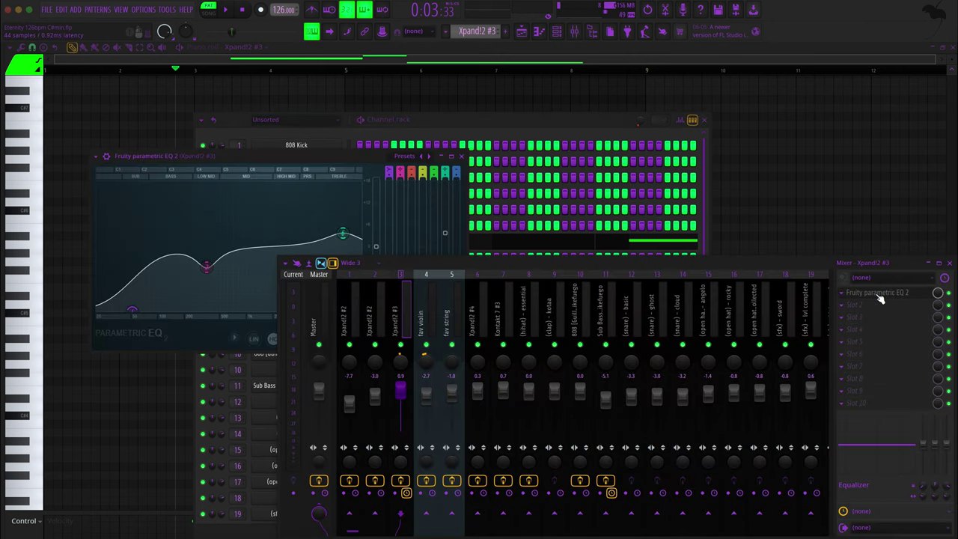
click(410, 157)
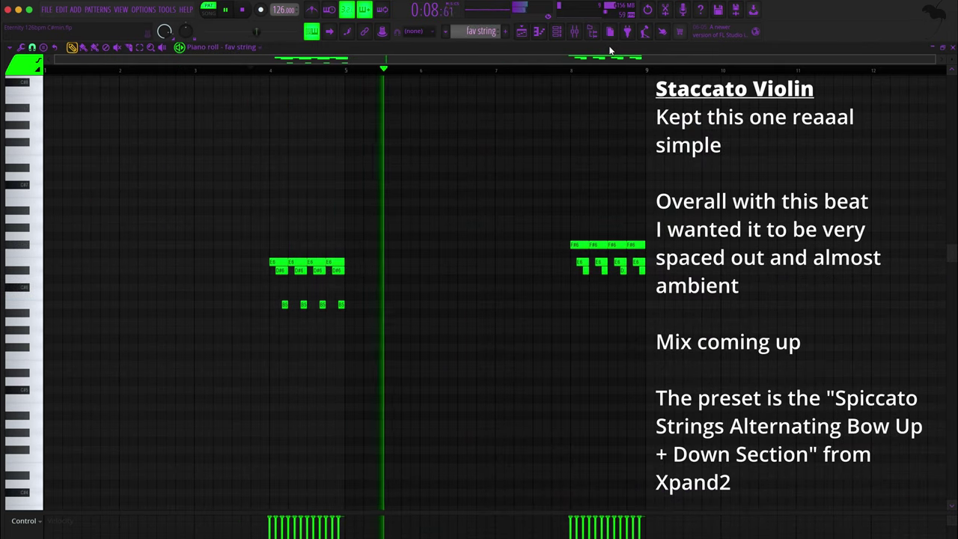
Play the staccato violin part from between bars 7 and 8, and select the fav string mixer track
click(544, 69)
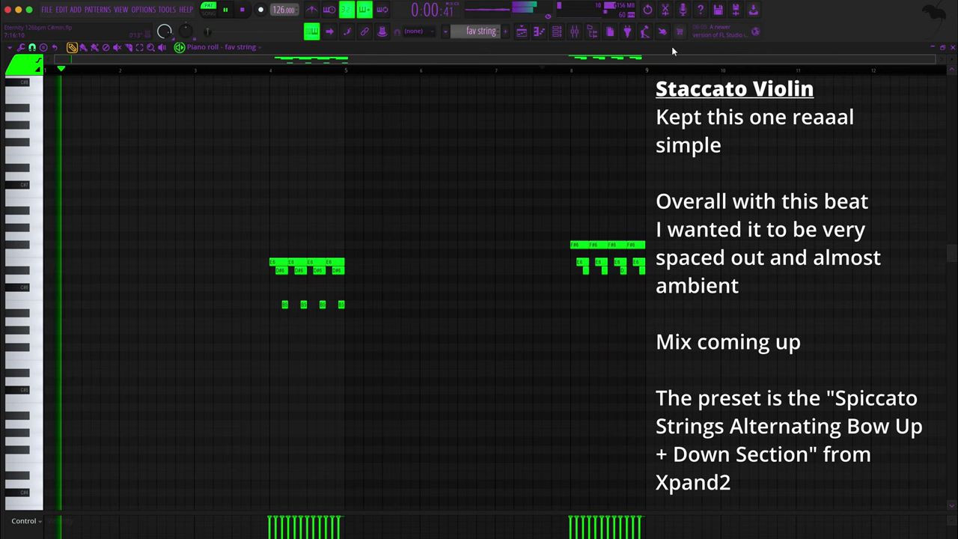
click(575, 33)
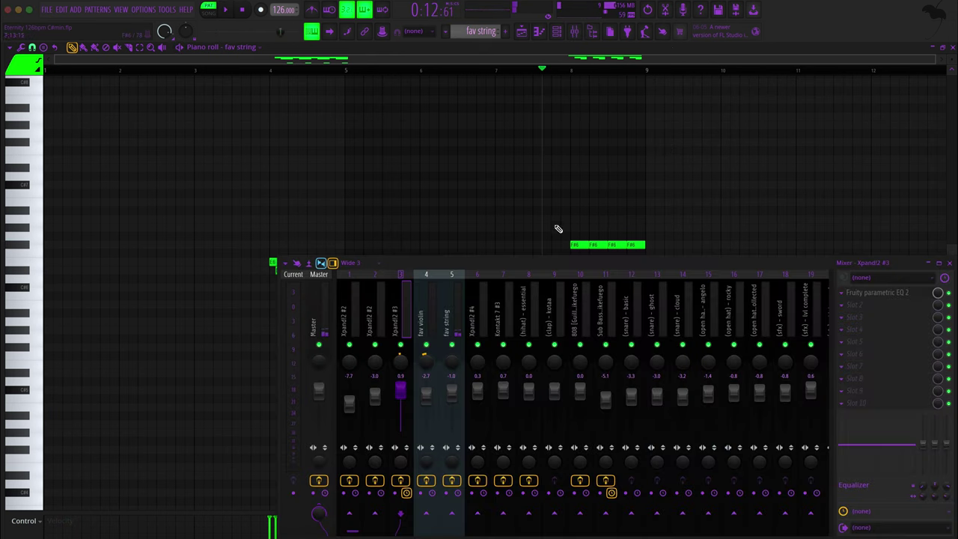
click(452, 319)
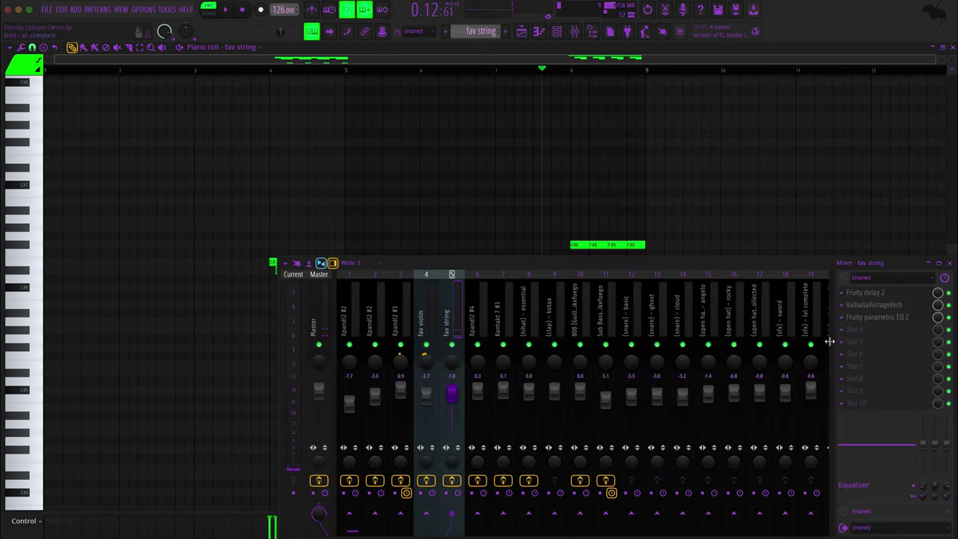
Examine the Fruity delay 2, ValhallaVintageVerb and Fruity parametric EQ 2 settings on the fav string track
click(870, 298)
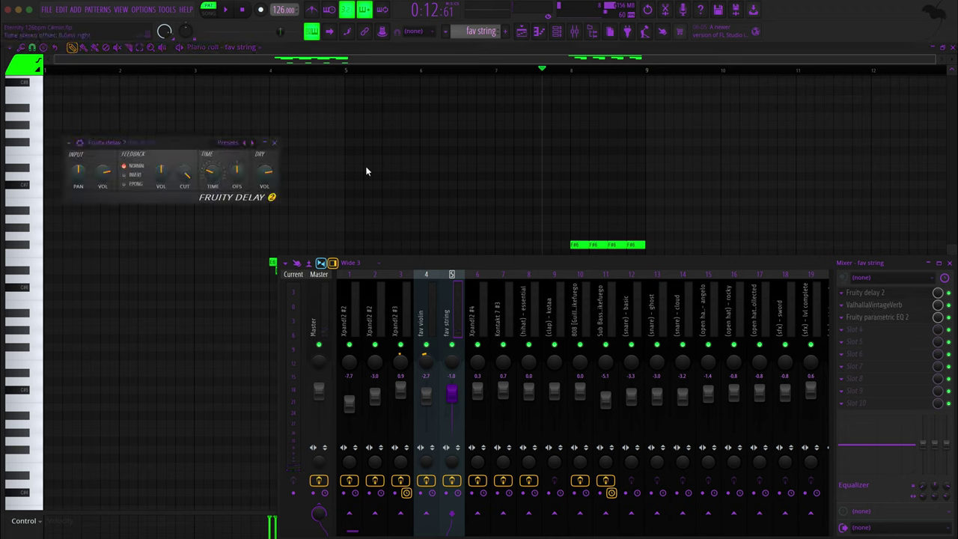
click(870, 305)
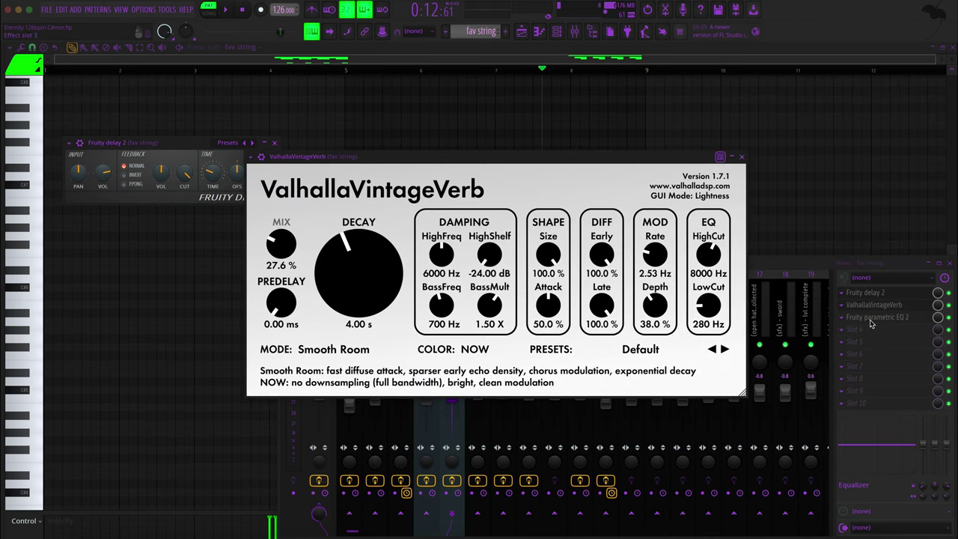
click(870, 323)
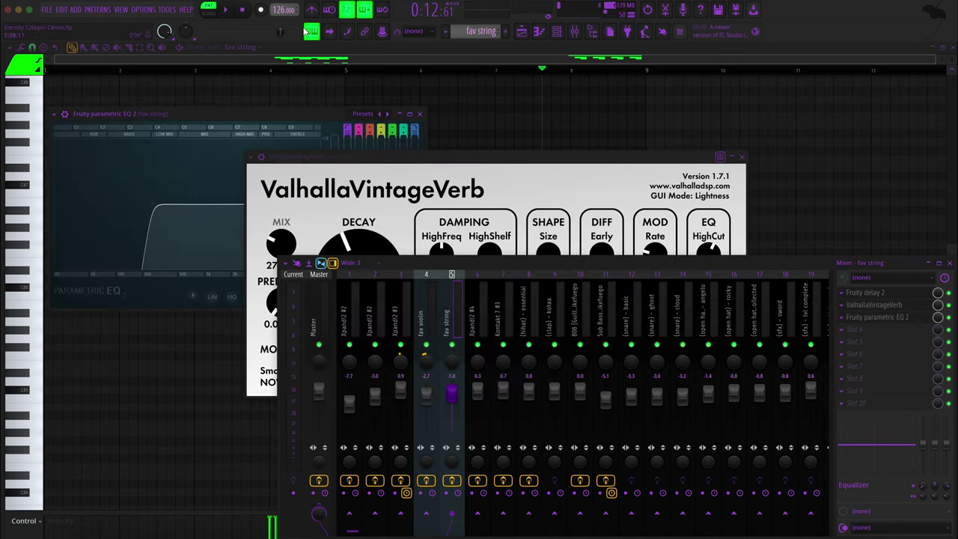
drag(284, 112, 295, 95)
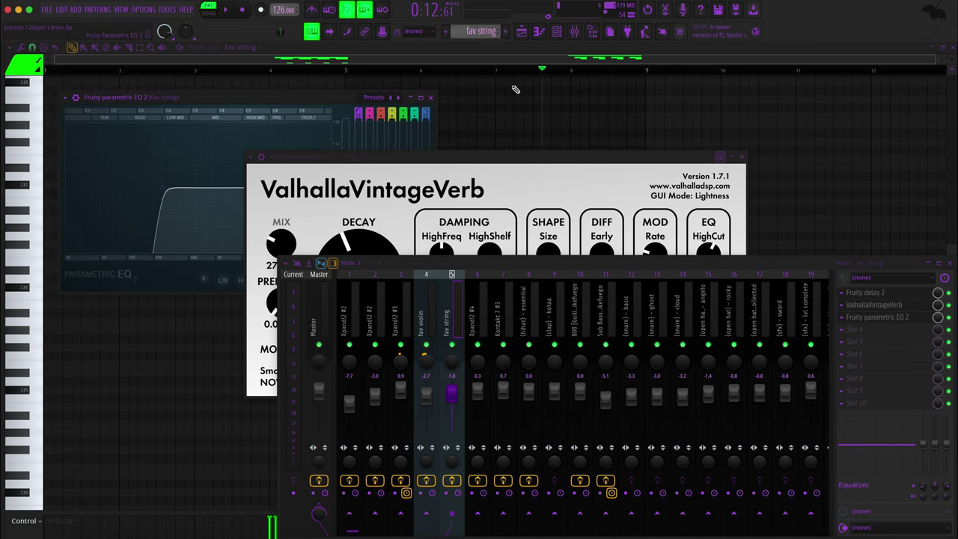
click(743, 156)
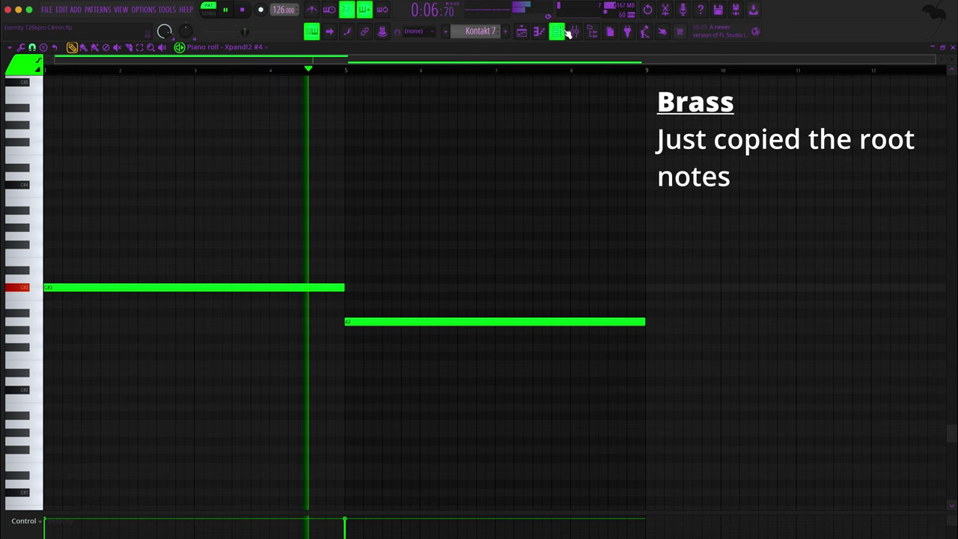
Examine the brass layer's part A sound in Xpand!2 #4, and close the instrument and channel rack
click(567, 33)
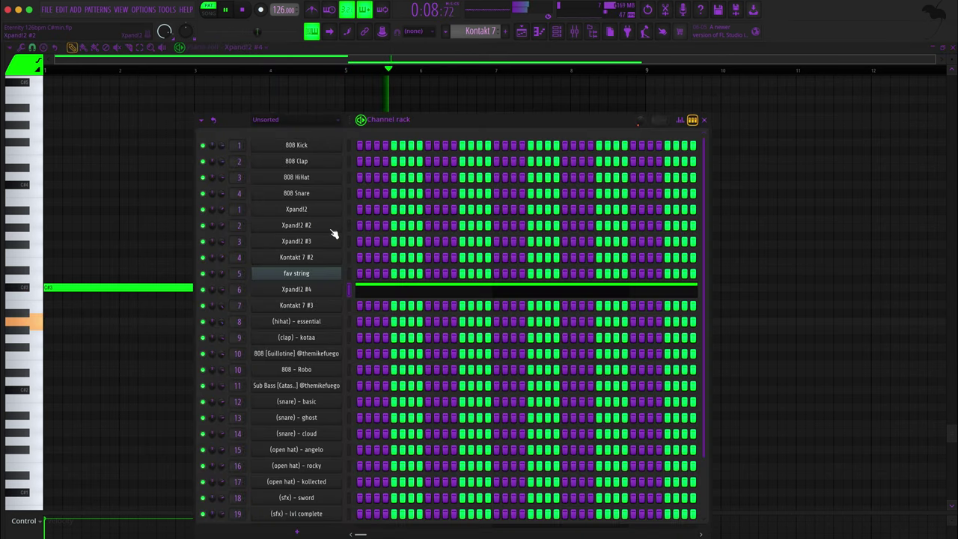
click(297, 290)
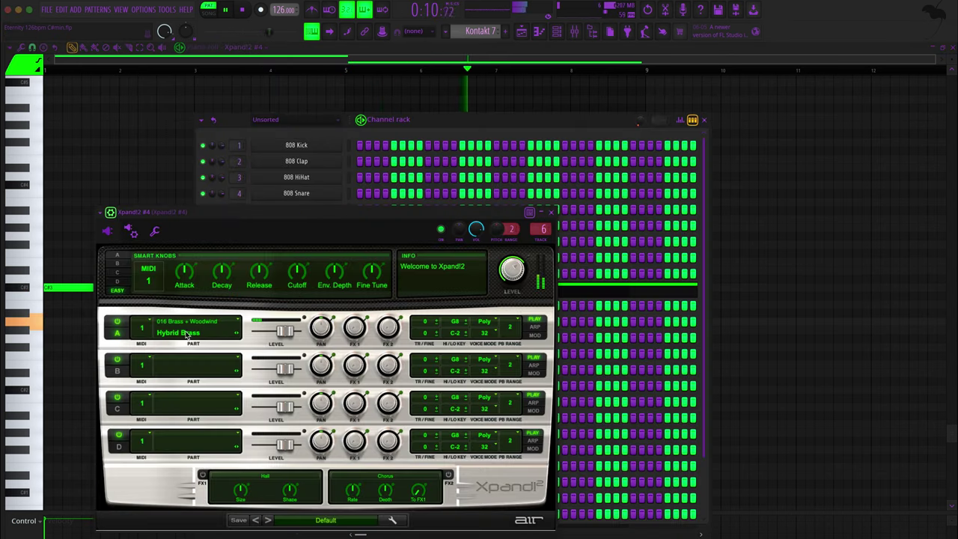
click(552, 213)
click(704, 120)
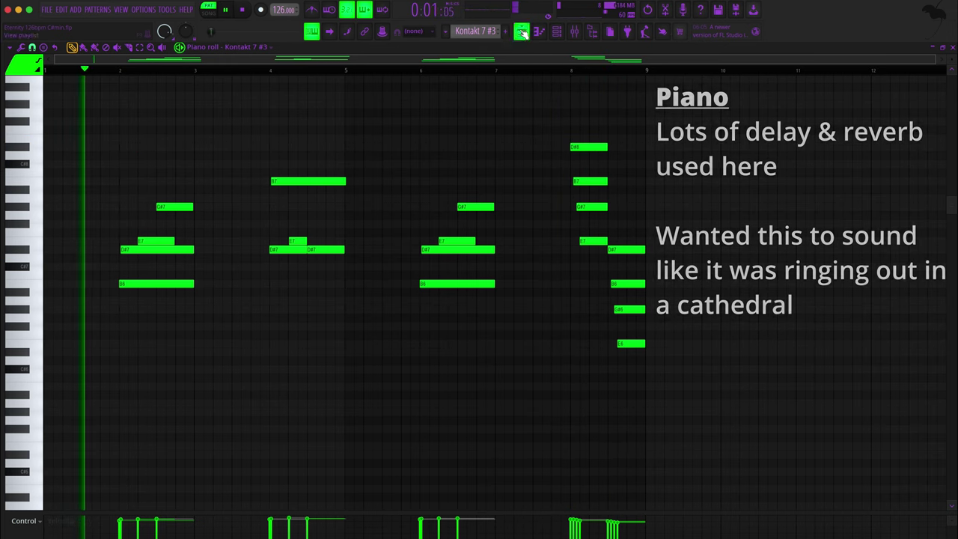
Stop playback and examine the piano's The Grandeur instrument settings in Kontakt 7 #3
key(space)
click(558, 32)
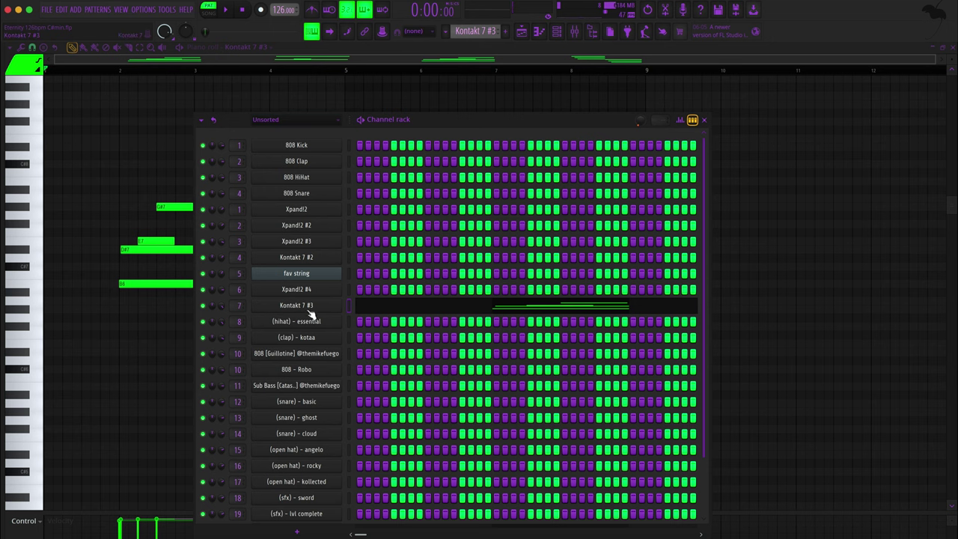
click(307, 310)
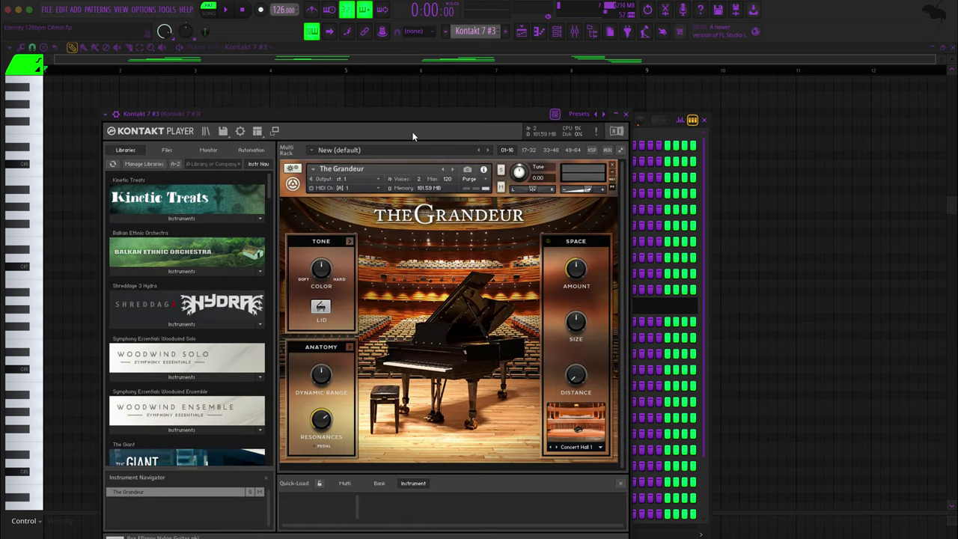
drag(416, 113, 411, 81)
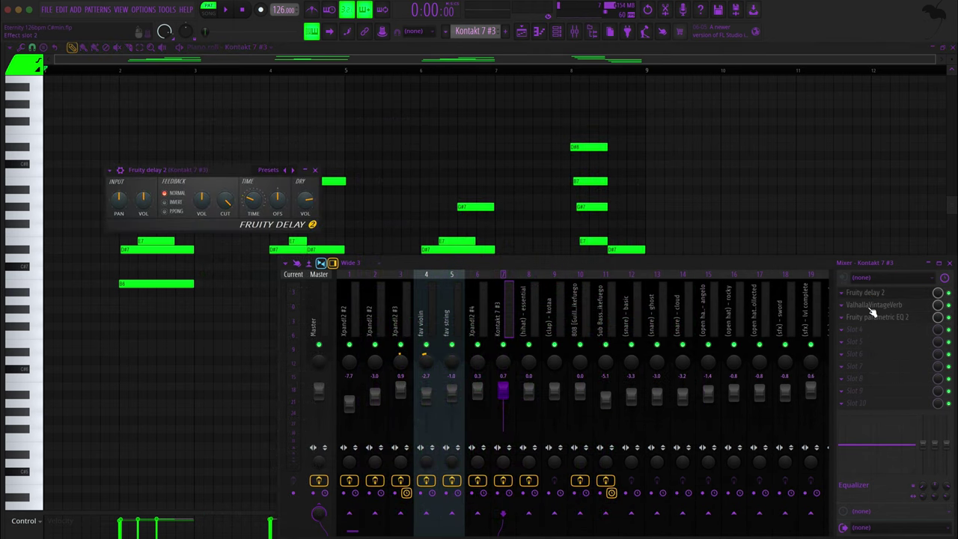
Examine the ValhallaVintageVerb and Fruity parametric EQ 2 settings on the piano's mixer track
click(870, 307)
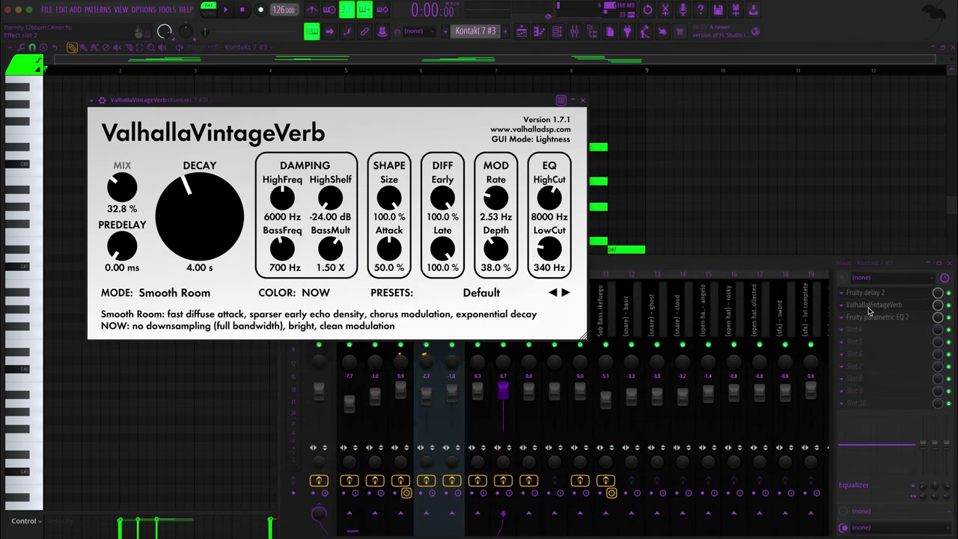
click(870, 319)
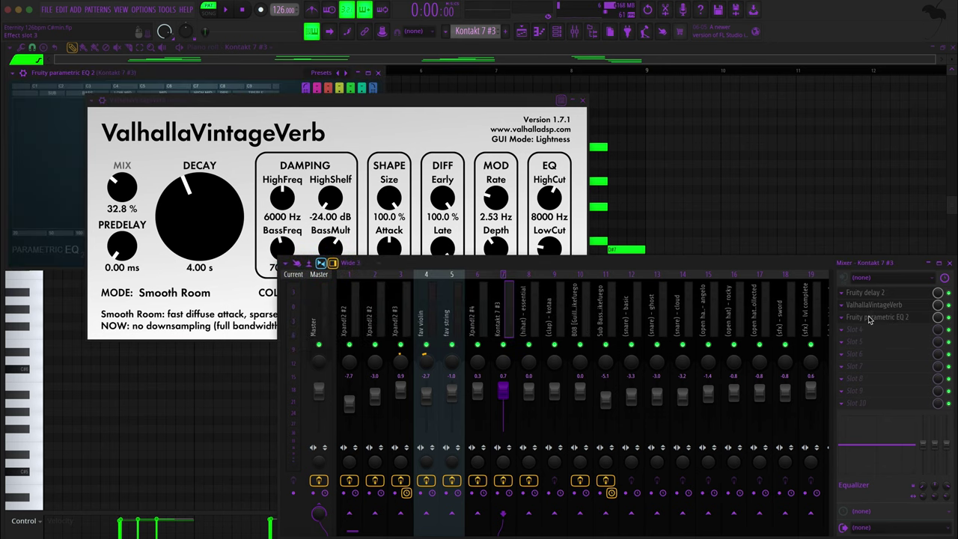
click(584, 101)
drag(189, 66, 219, 67)
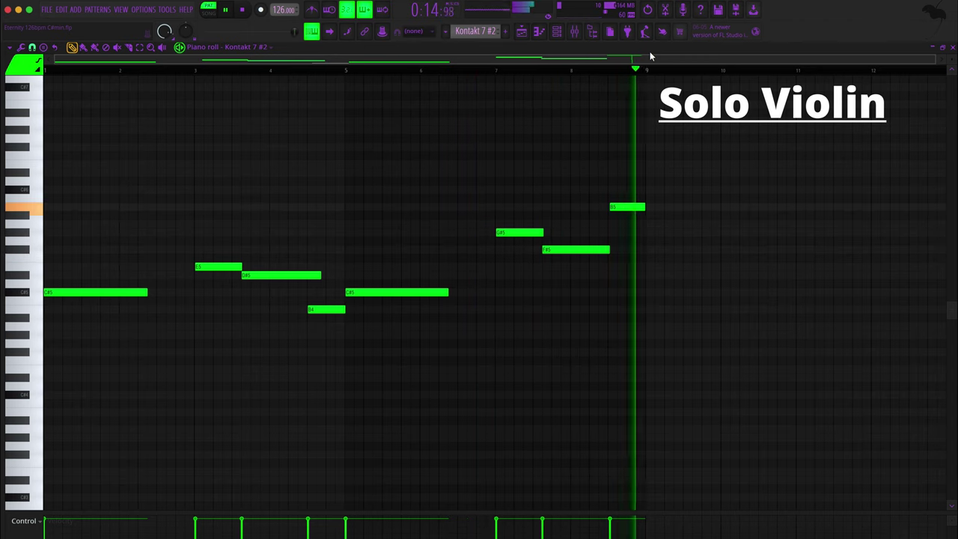
Stop playback and examine the solo violin's Gypsy Romantic Violin instrument in Kontakt 7 #2
key(space)
click(557, 33)
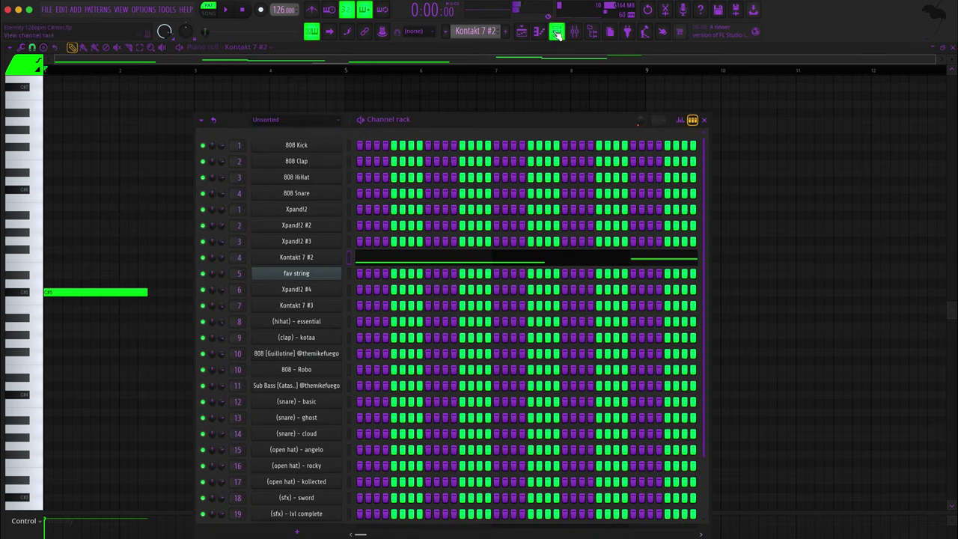
click(313, 256)
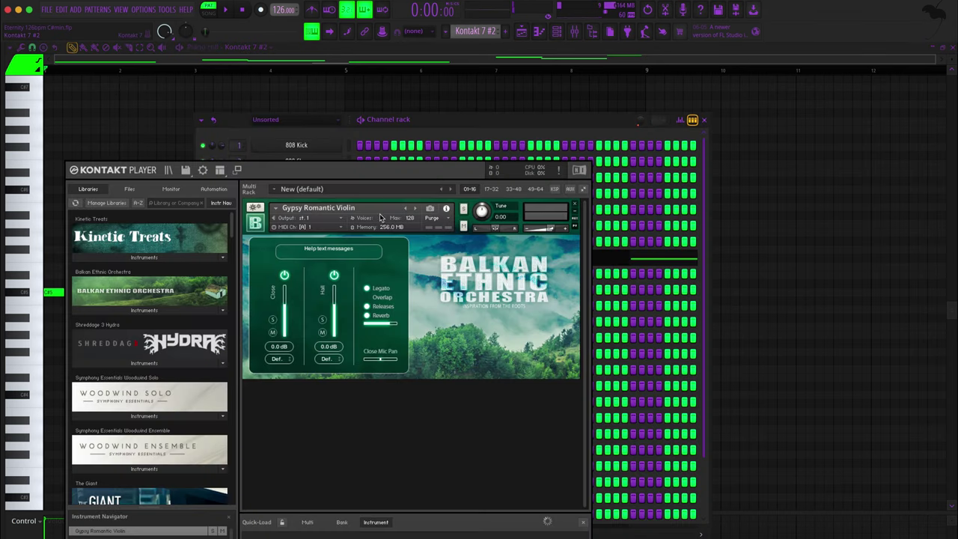
click(707, 121)
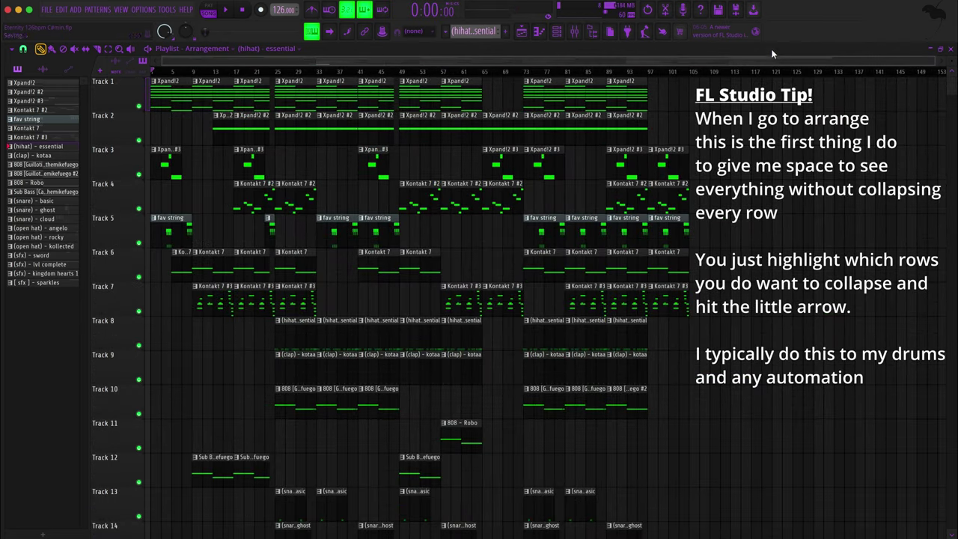
Highlight the drum and effect rows from Track 8 to Track 22 in the playlist and collapse them together
scroll(151, 232, down, 3)
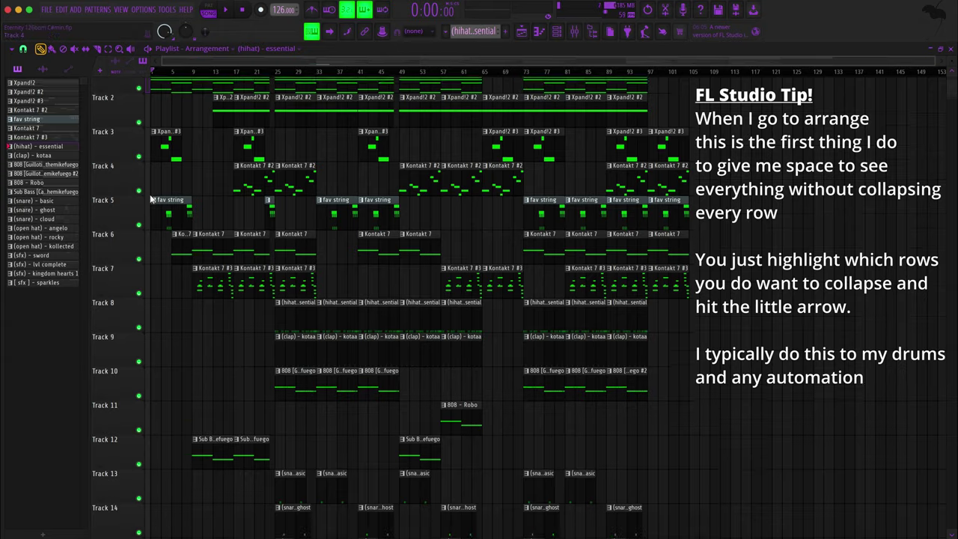
scroll(150, 236, down, 3)
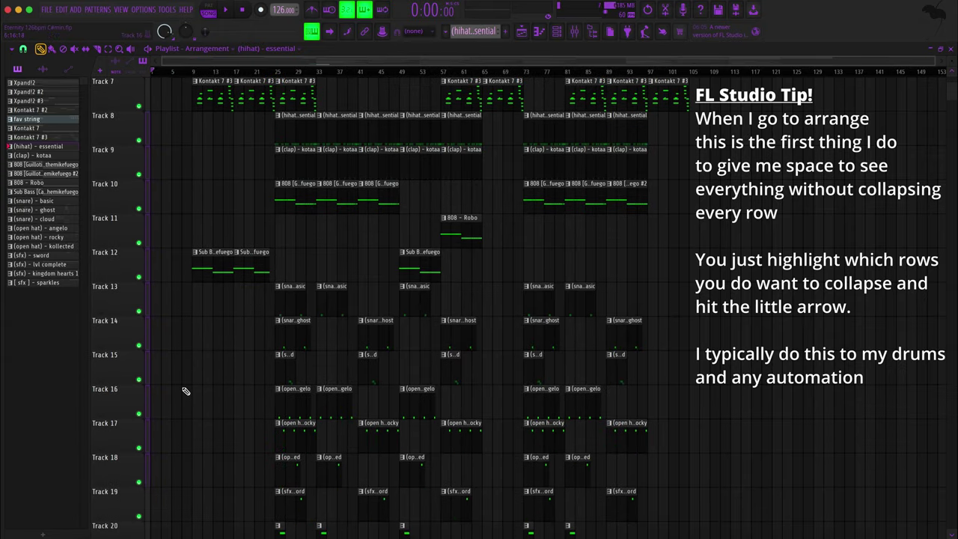
scroll(185, 391, down, 6)
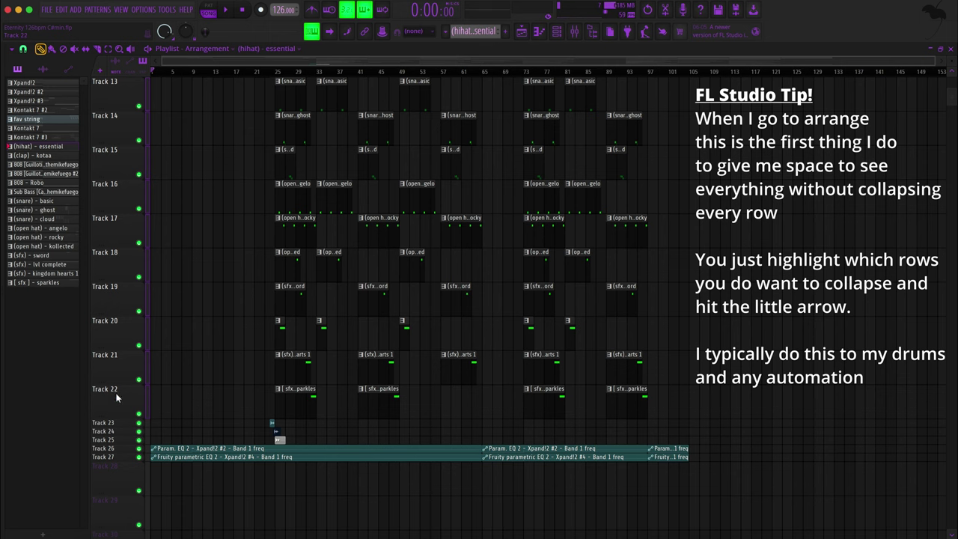
click(93, 389)
scroll(216, 287, up, 12)
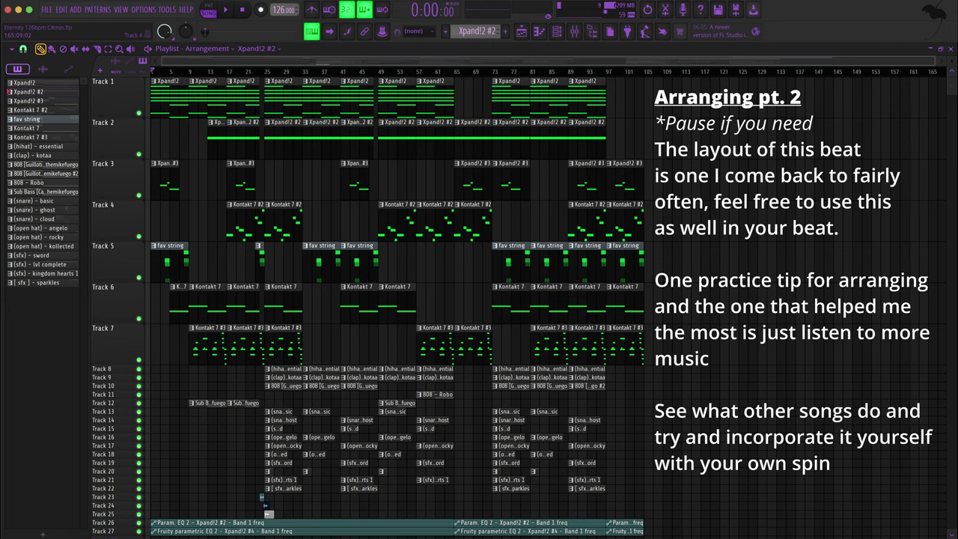
Play the full arrangement from the start of the playlist
key(space)
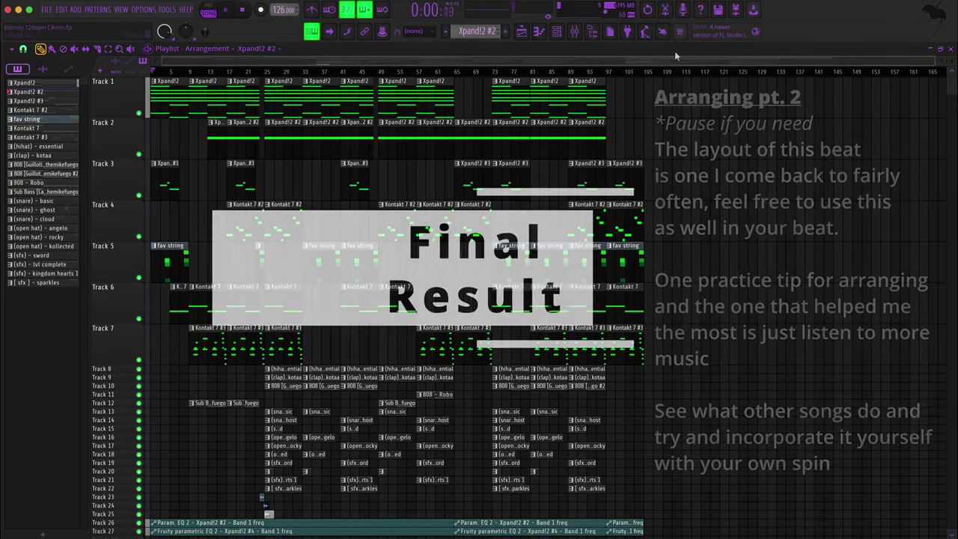